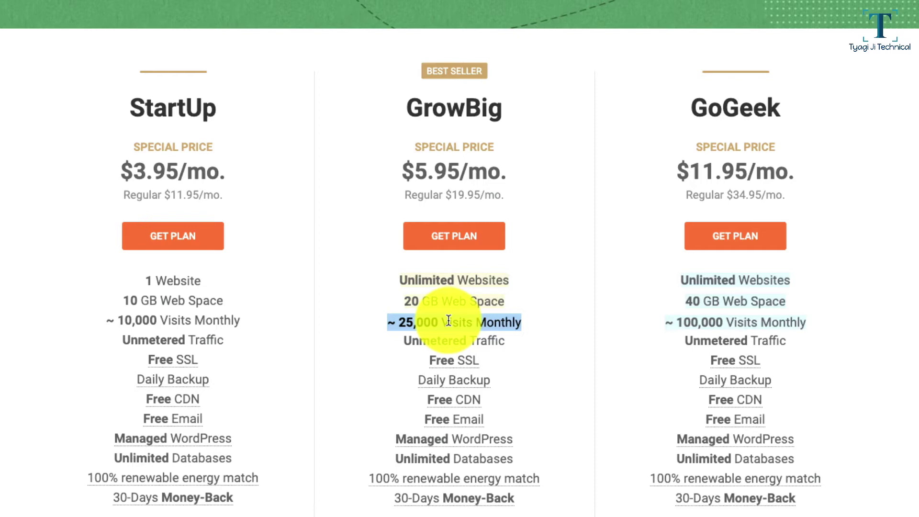
# Step: Compare the StartUp, GrowBig and GoGeek hosting plans by price, number of websites, web space and monthly visits
pyautogui.click(567, 319)
pyautogui.moveTo(399, 96); pyautogui.dragTo(505, 99)
pyautogui.click(551, 151)
pyautogui.scroll(-1, 550, 153)
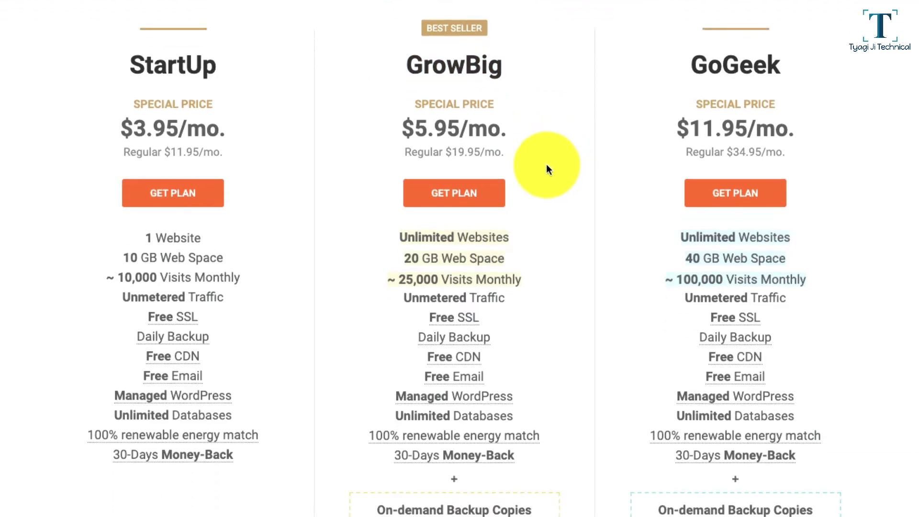
pyautogui.tripleClick(477, 235)
pyautogui.click(585, 202)
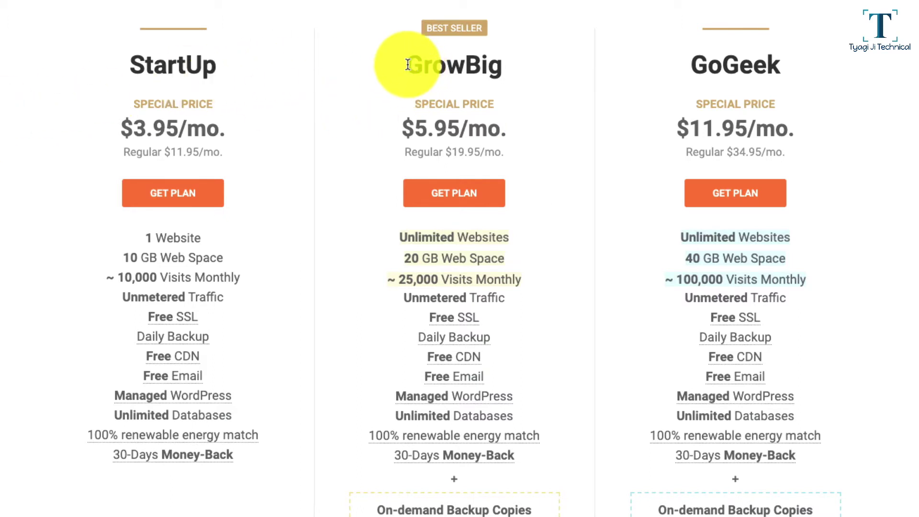
pyautogui.moveTo(407, 65); pyautogui.dragTo(505, 65)
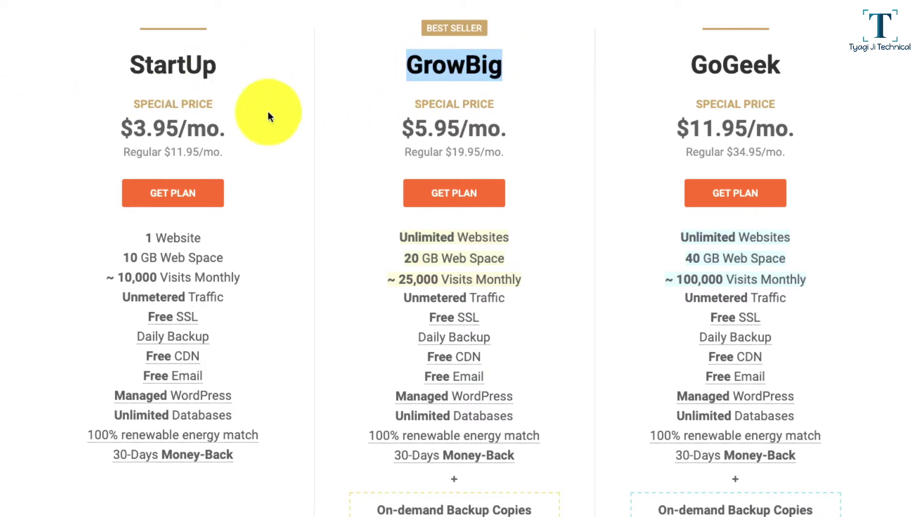
pyautogui.tripleClick(180, 241)
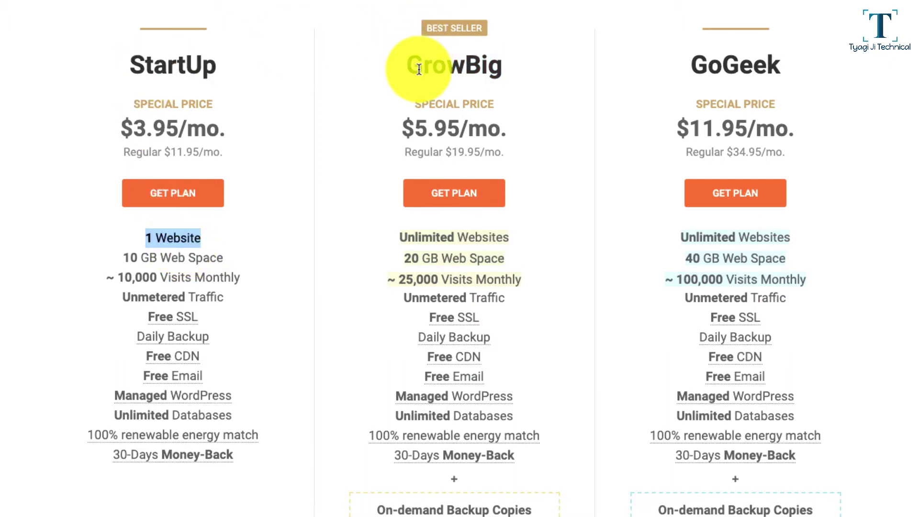
pyautogui.scroll(-1, 420, 69)
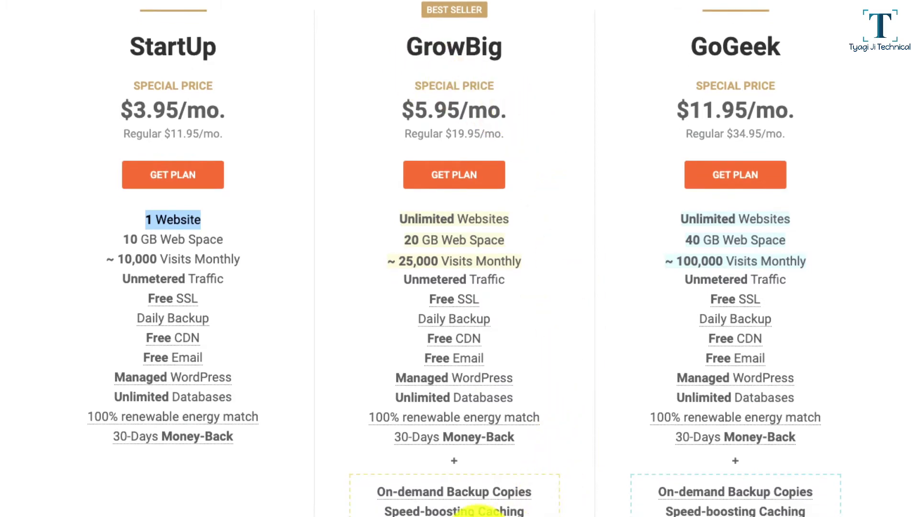
pyautogui.scroll(1, 330, 339)
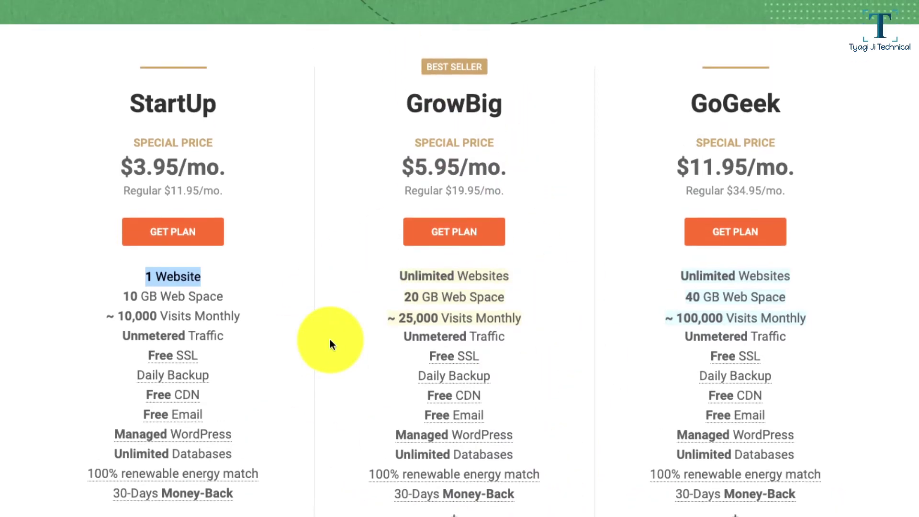
pyautogui.scroll(3, 330, 339)
pyautogui.scroll(-2, 329, 325)
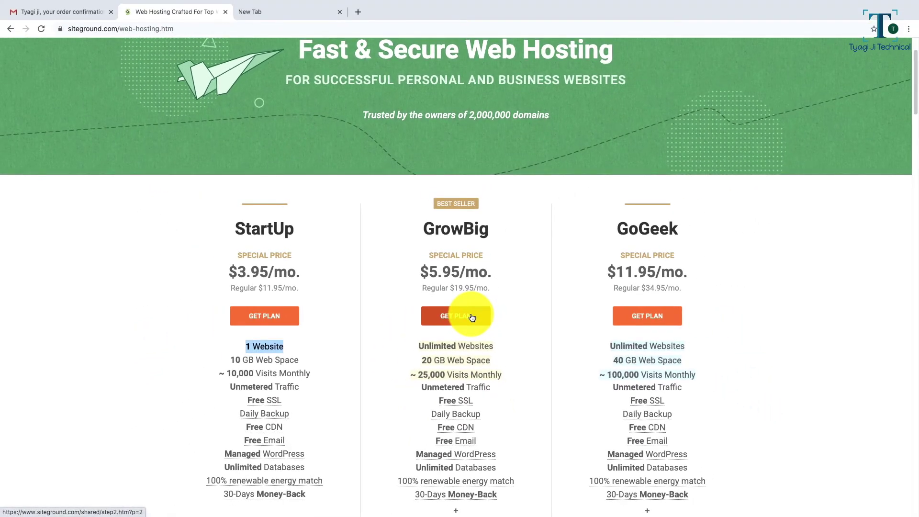
# Step: Order the GrowBig plan with the already owned domain tyagijitechnical.com and proceed to the review stage
pyautogui.click(472, 317)
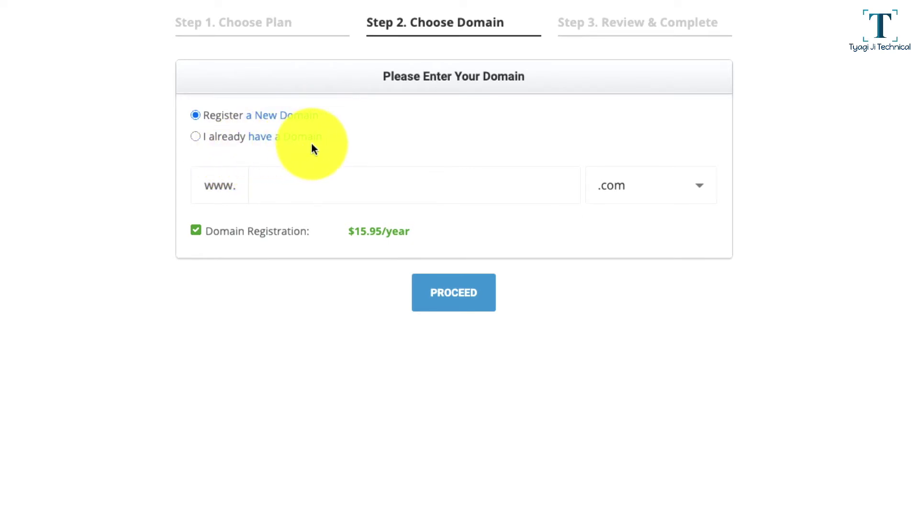
pyautogui.click(197, 137)
pyautogui.click(314, 191)
pyautogui.write('t')
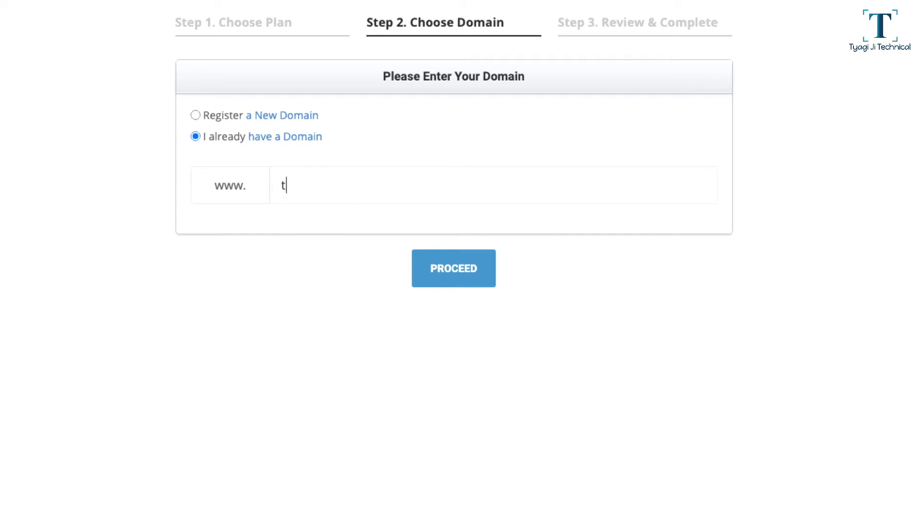
pyautogui.write('yagijitechnical.com')
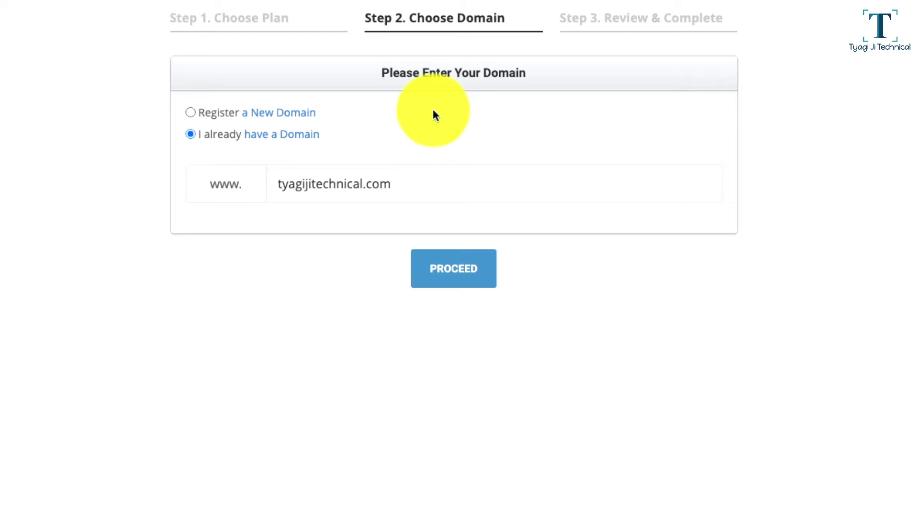
pyautogui.click(446, 273)
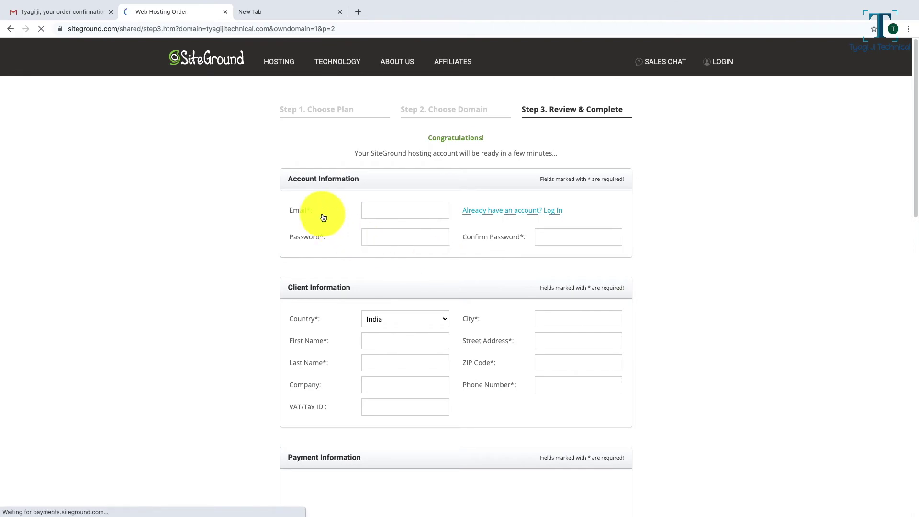
# Step: Review the order form's account, client, payment and purchase information sections, including the total amount
pyautogui.click(390, 209)
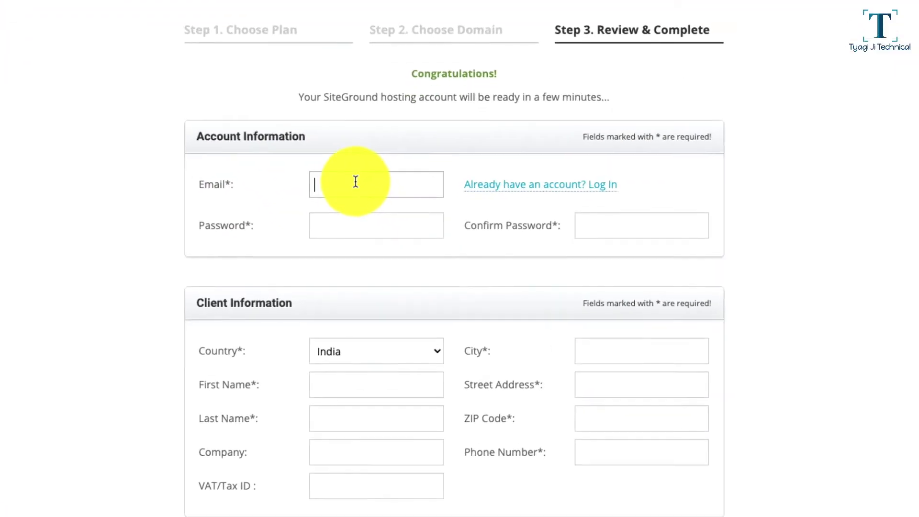
pyautogui.click(385, 228)
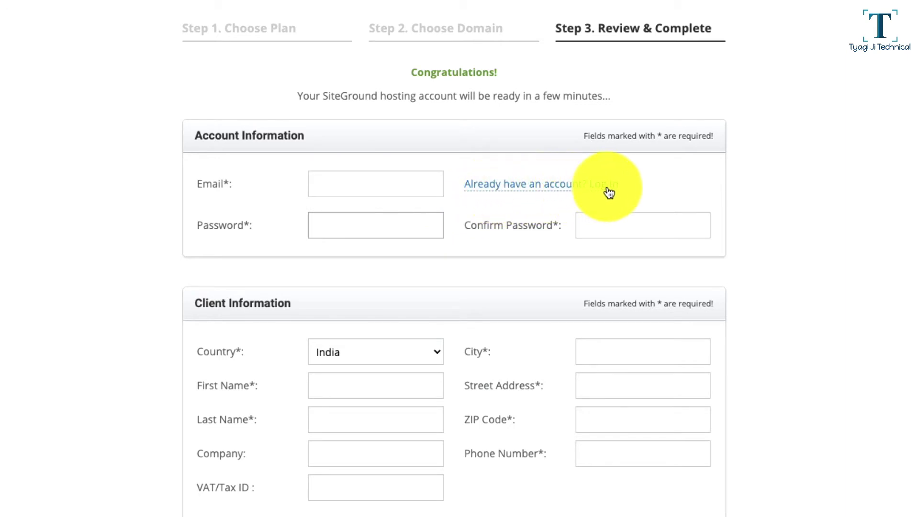
pyautogui.click(329, 187)
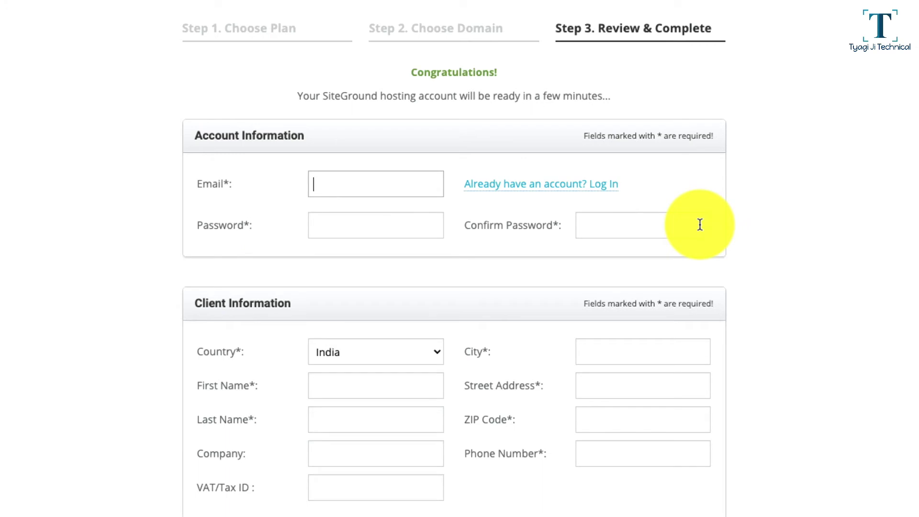
pyautogui.scroll(-3, 700, 224)
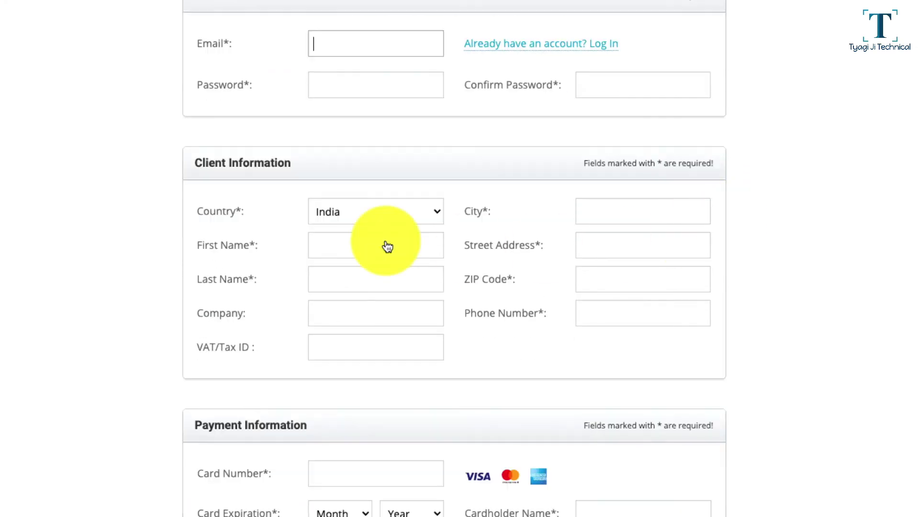
pyautogui.scroll(-4, 369, 309)
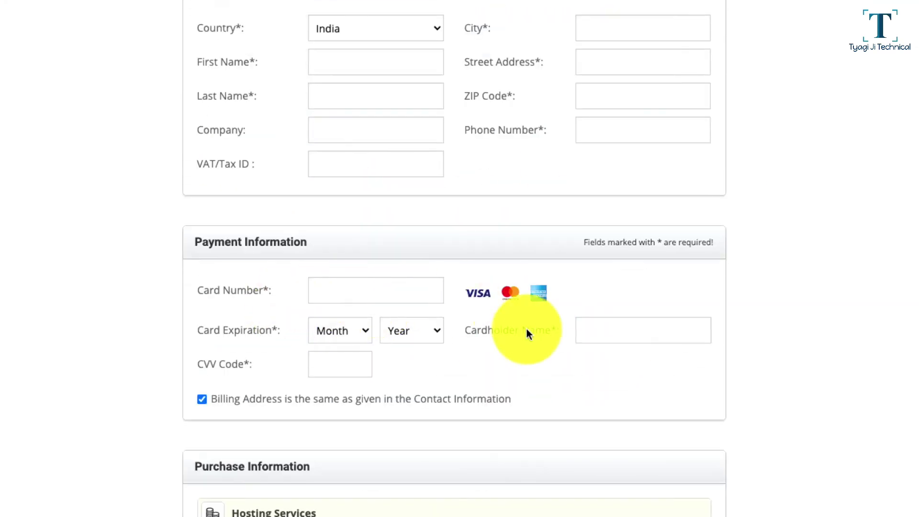
pyautogui.scroll(-7, 390, 378)
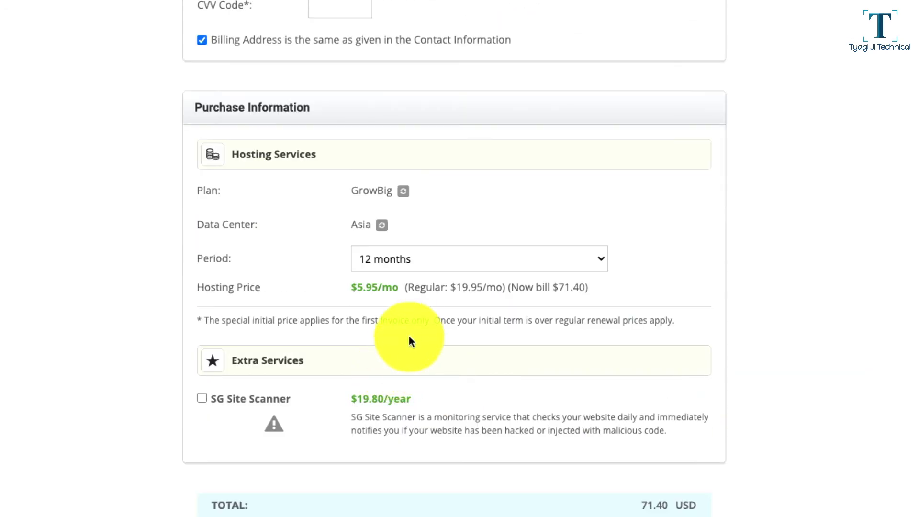
pyautogui.scroll(-3, 410, 336)
pyautogui.scroll(5, 433, 330)
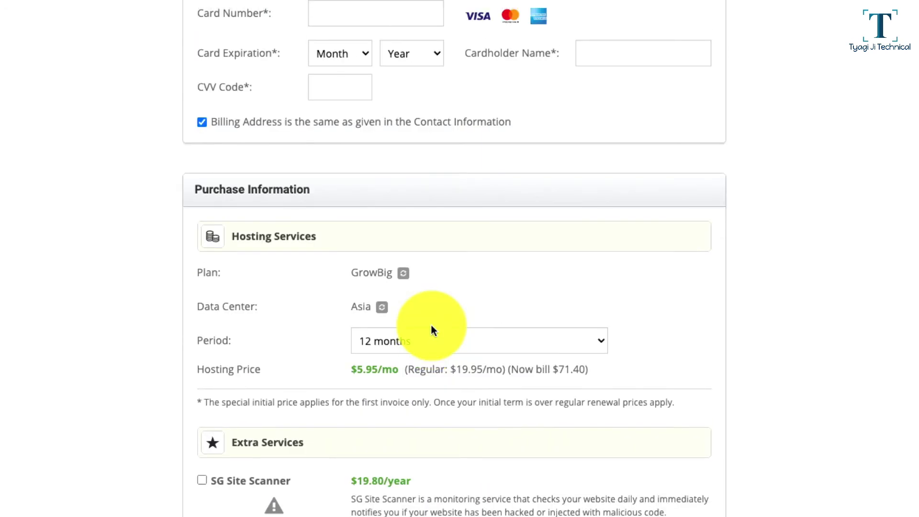
pyautogui.scroll(-4, 595, 376)
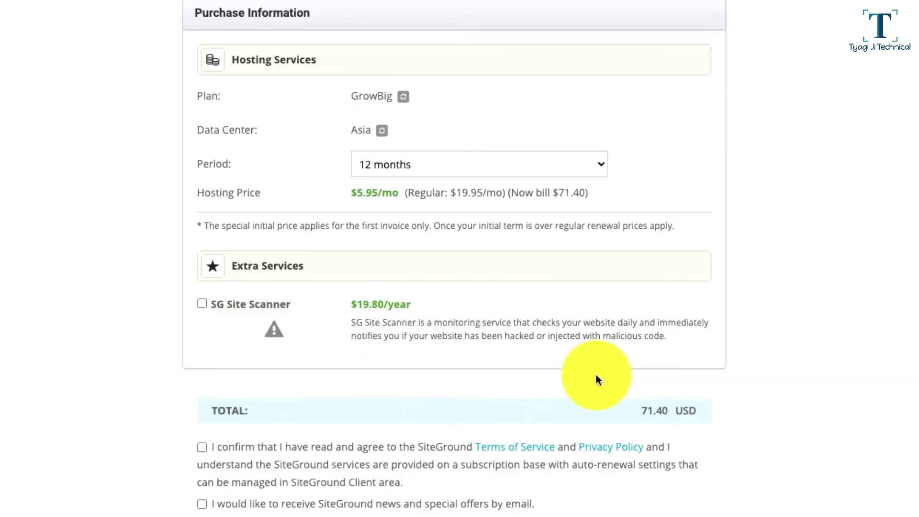
pyautogui.scroll(1, 612, 358)
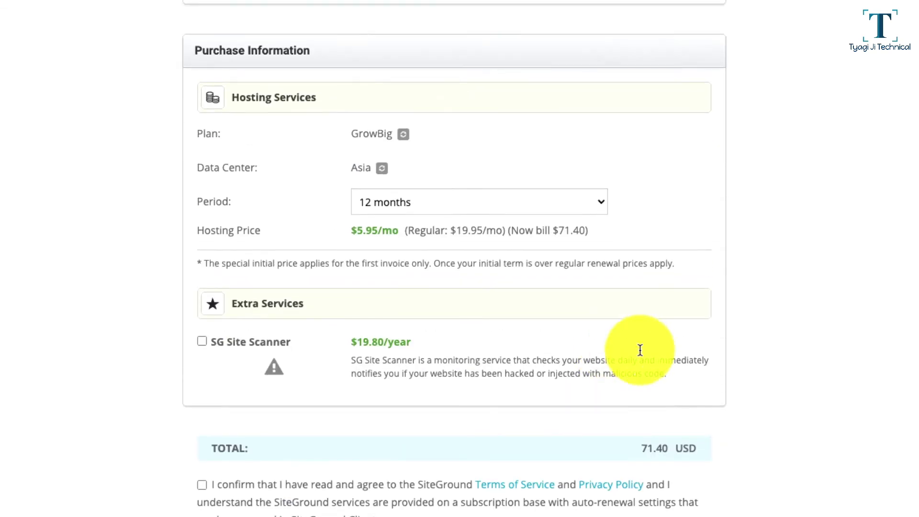
pyautogui.tripleClick(666, 447)
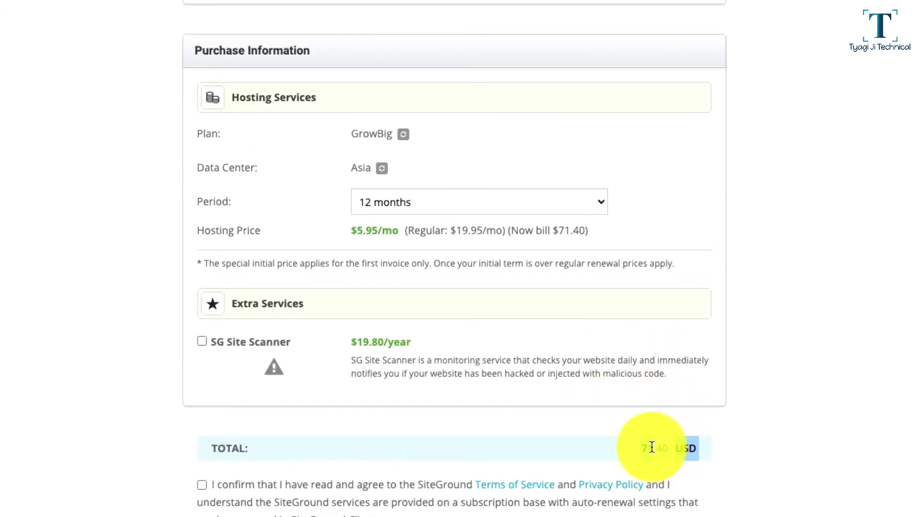
pyautogui.click(732, 412)
pyautogui.scroll(12, 722, 401)
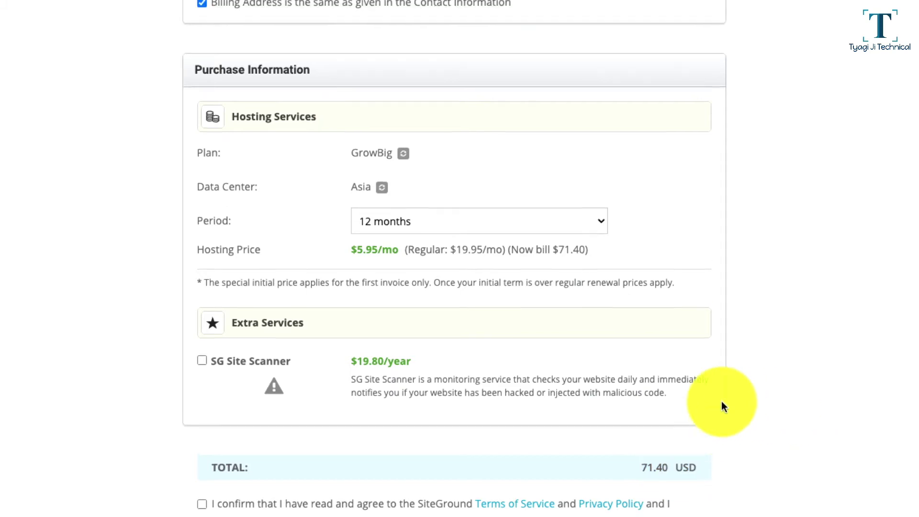
pyautogui.scroll(3, 722, 403)
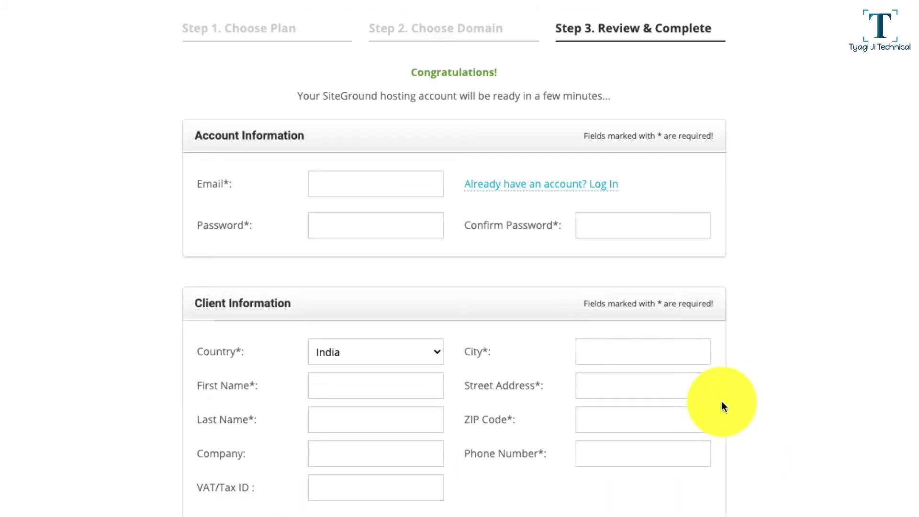
# Step: Fill in the account e-mail and the account password in the account information section
pyautogui.click(379, 187)
pyautogui.hotkey('ctrl', 'v')
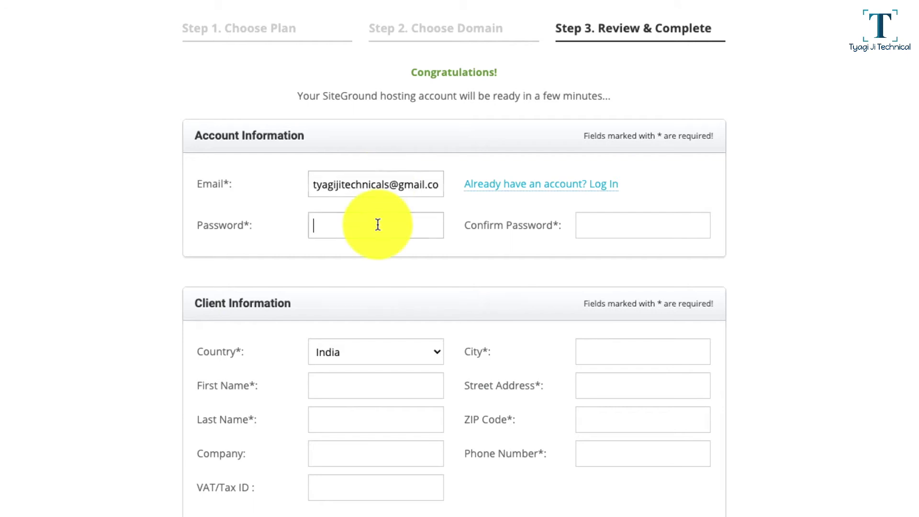
pyautogui.click(377, 226)
pyautogui.write('ty')
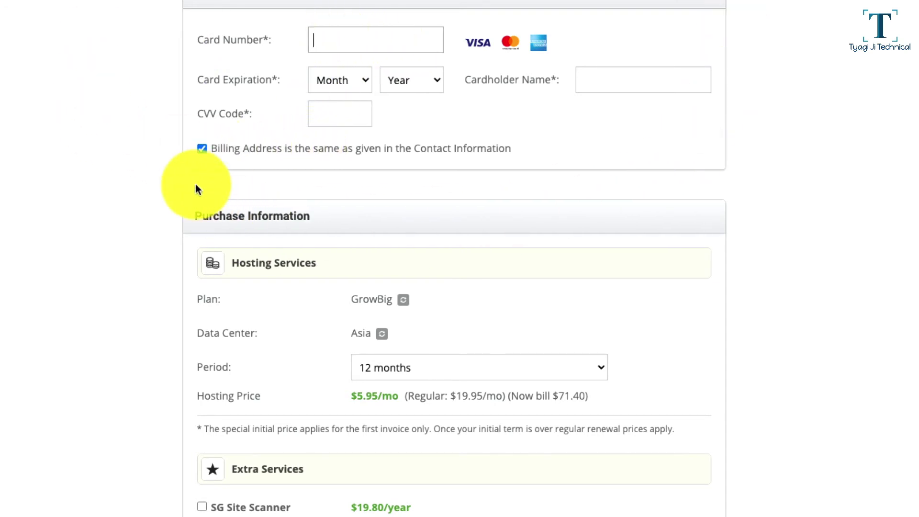
# Step: Examine the available choices for data center and hosting plan in the purchase information
pyautogui.scroll(-1, 279, 260)
pyautogui.scroll(1, 279, 269)
pyautogui.scroll(-5, 279, 269)
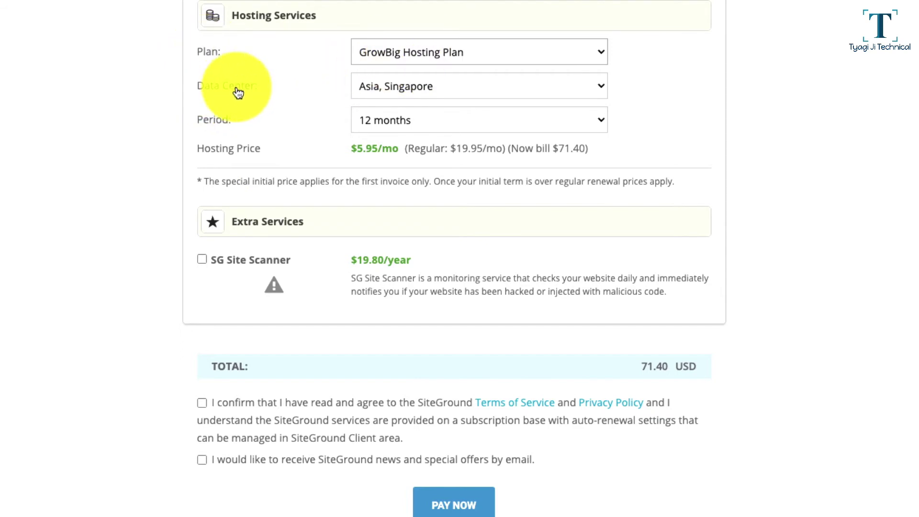
pyautogui.click(462, 92)
pyautogui.click(461, 91)
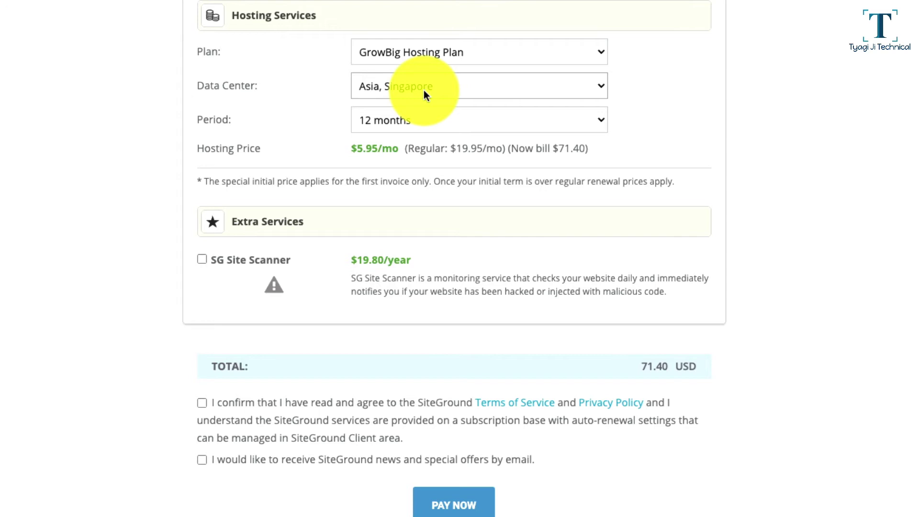
pyautogui.click(405, 59)
pyautogui.click(708, 82)
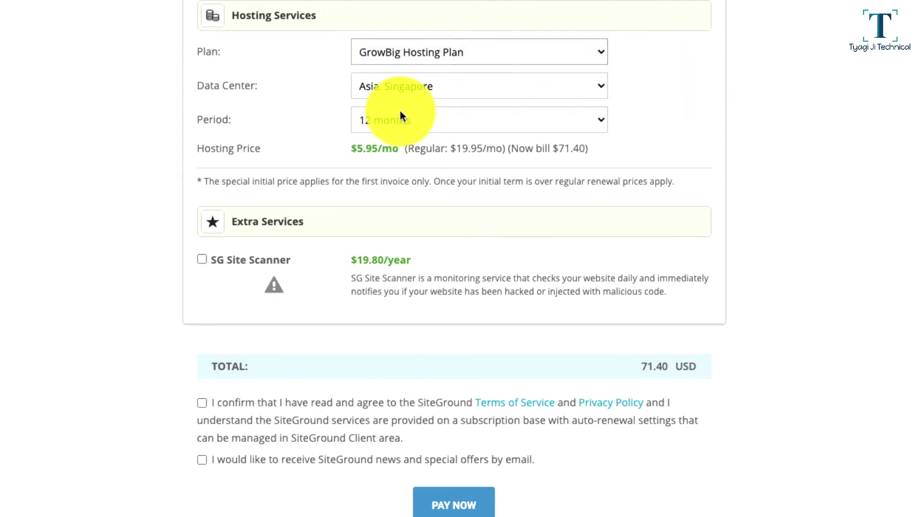
# Step: Switch the data center to USA, Iowa, and set it back to Asia, Singapore
pyautogui.click(425, 90)
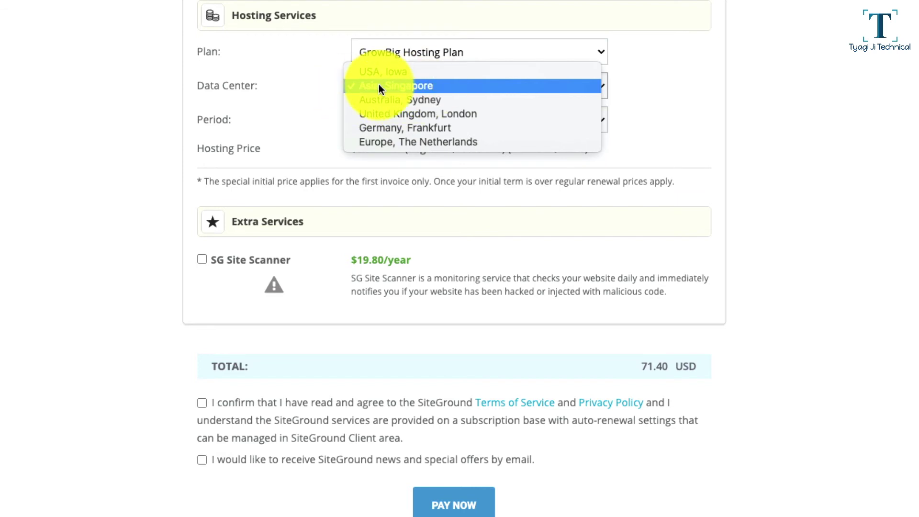
pyautogui.click(367, 72)
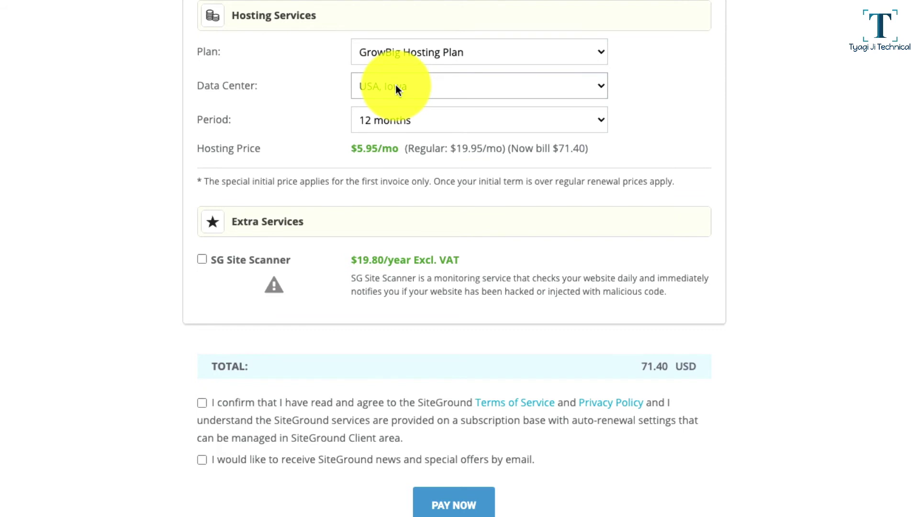
pyautogui.click(395, 86)
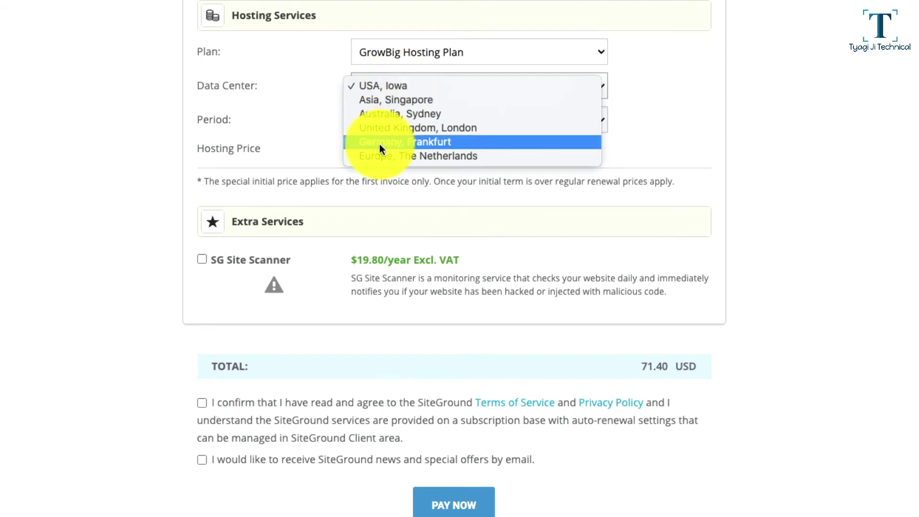
pyautogui.click(410, 102)
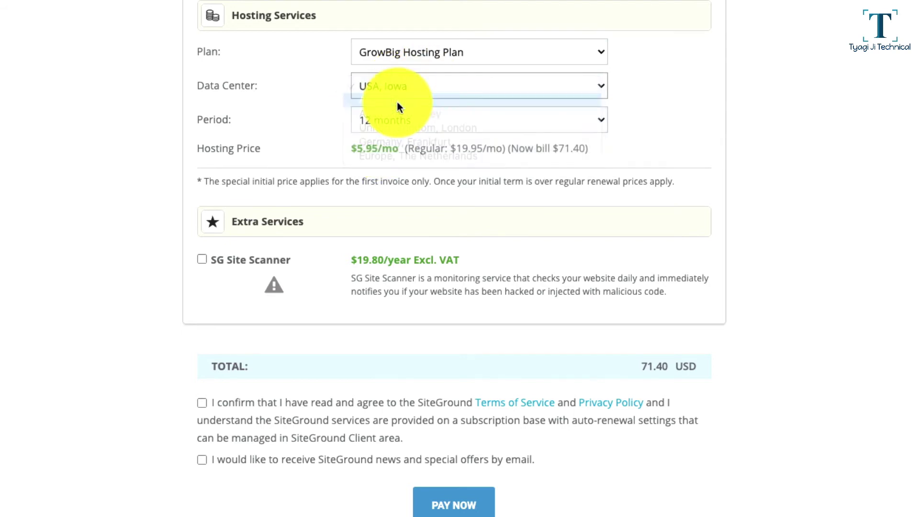
# Step: Check the available hosting periods and select 12 months
pyautogui.click(441, 118)
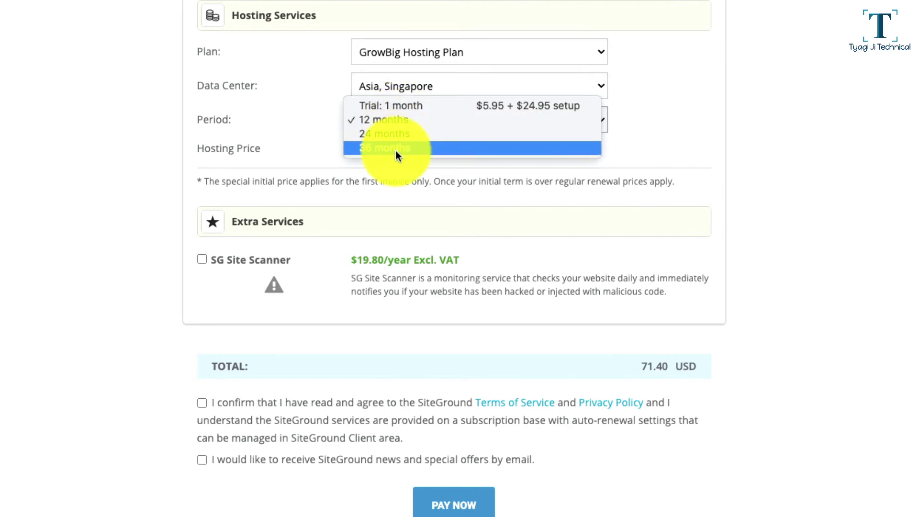
pyautogui.click(399, 120)
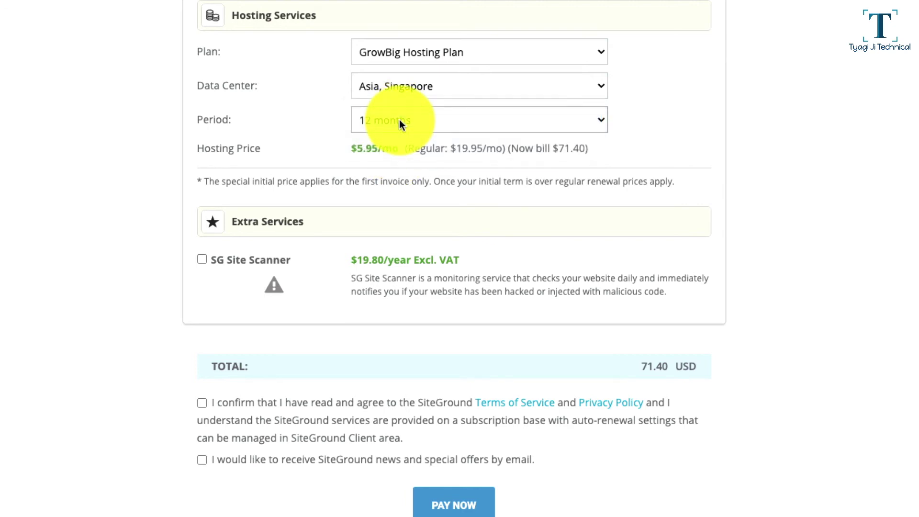
pyautogui.scroll(-1, 552, 123)
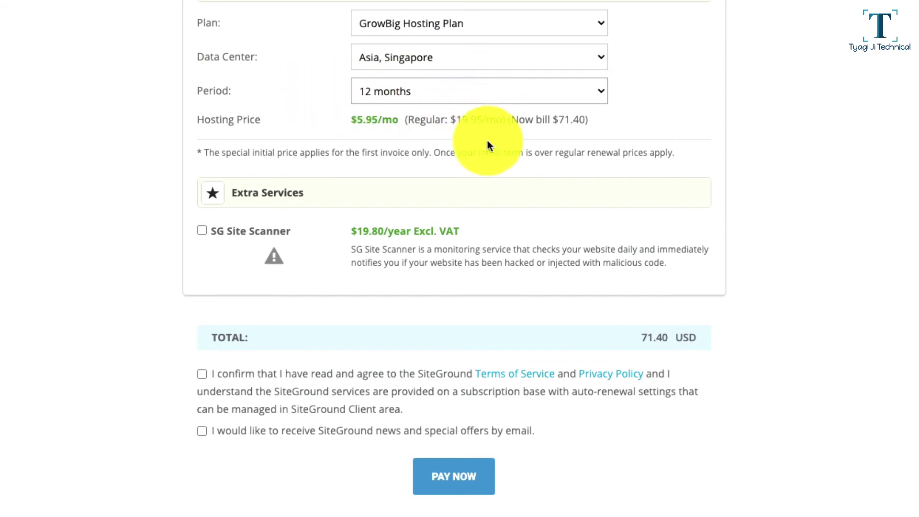
# Step: Agree to the Terms of Service and Privacy Policy, opt in to SiteGround news and special offers, and submit the payment
pyautogui.scroll(-1, 488, 142)
pyautogui.scroll(-2, 488, 143)
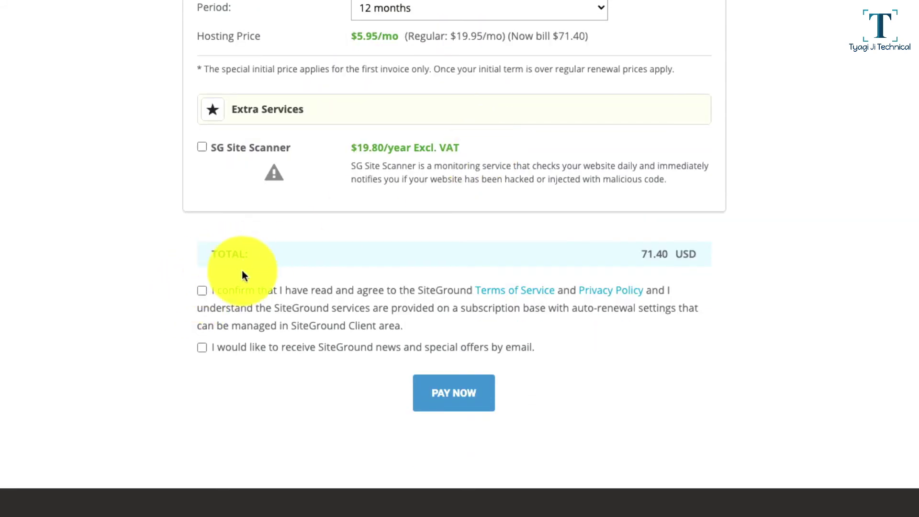
pyautogui.scroll(-1, 243, 261)
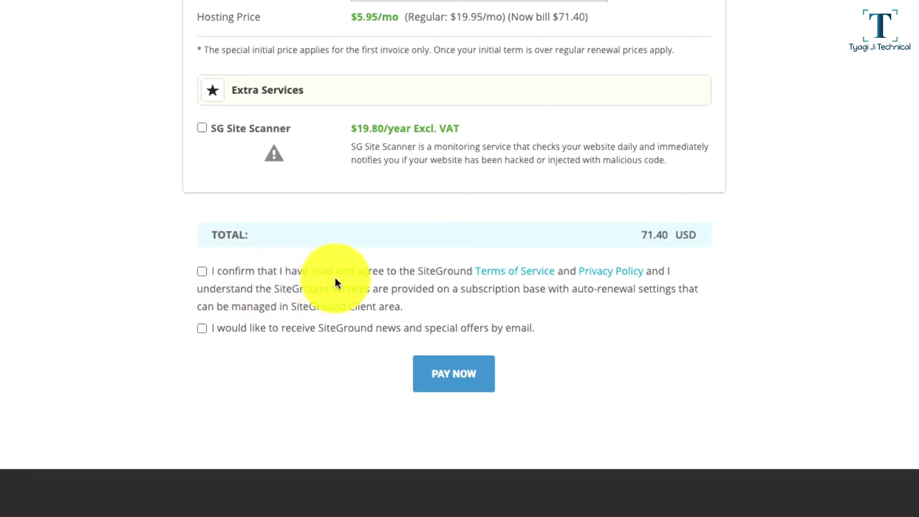
pyautogui.click(202, 271)
pyautogui.click(202, 329)
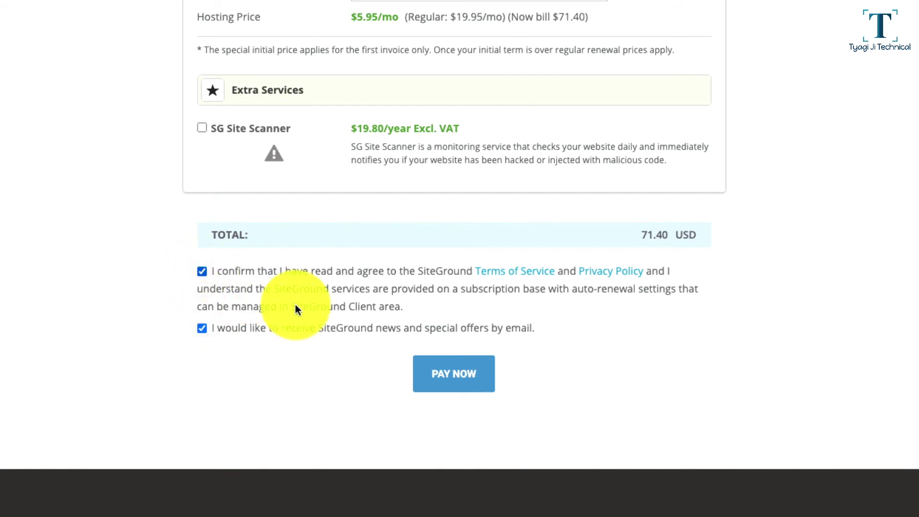
pyautogui.click(467, 385)
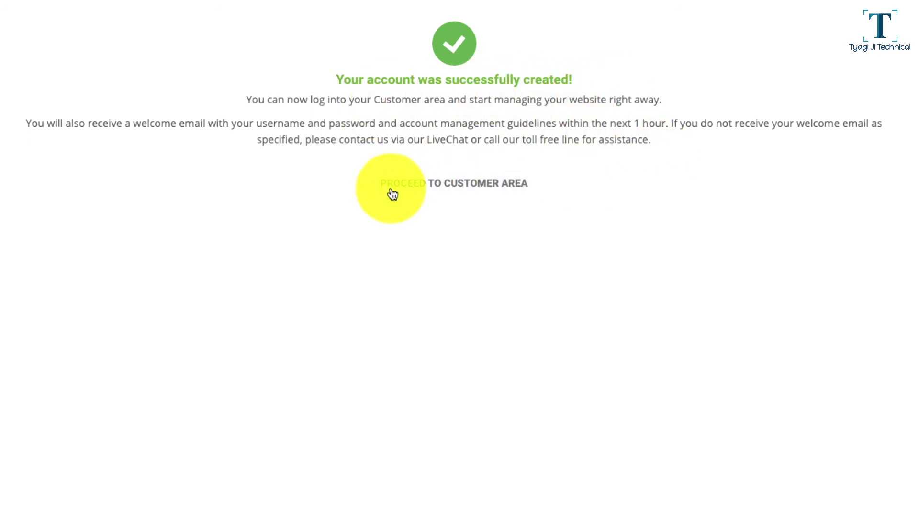
# Step: Proceed to the customer area and view the purchased hosting plans under the hosting services
pyautogui.click(437, 187)
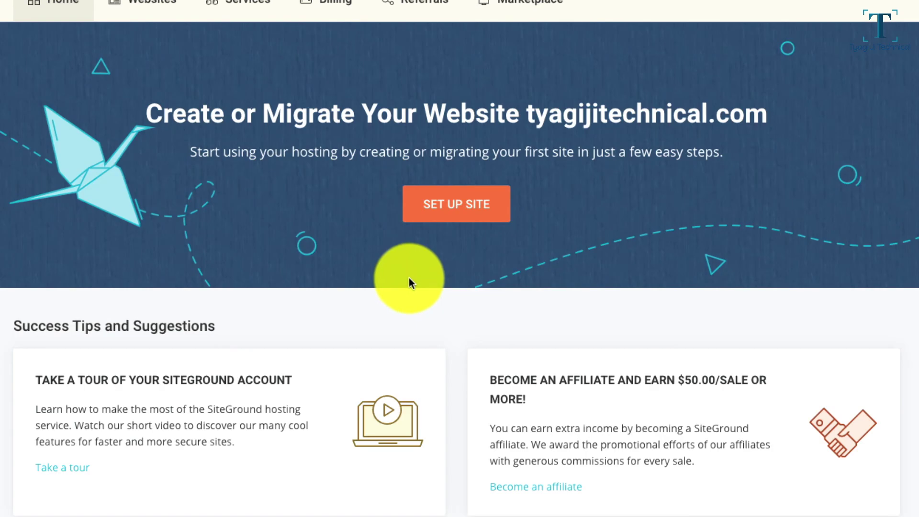
pyautogui.scroll(-5, 414, 277)
pyautogui.scroll(5, 426, 239)
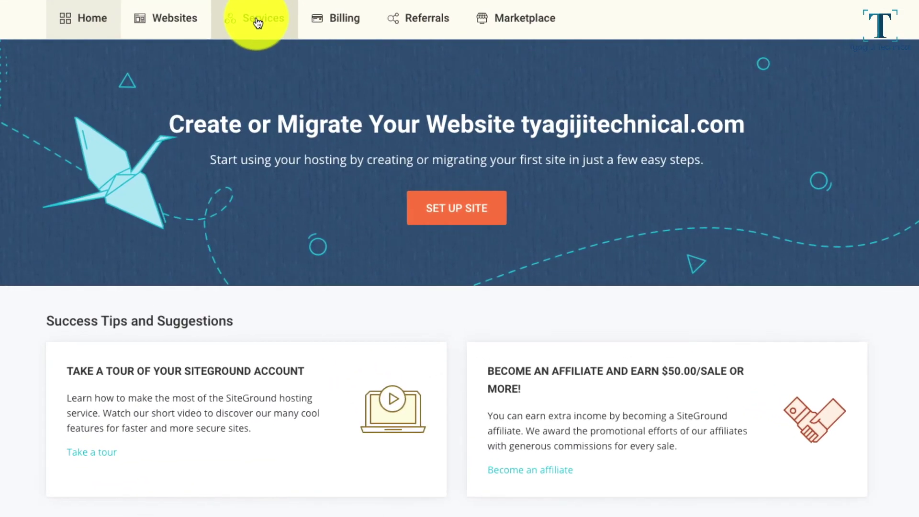
pyautogui.click(316, 94)
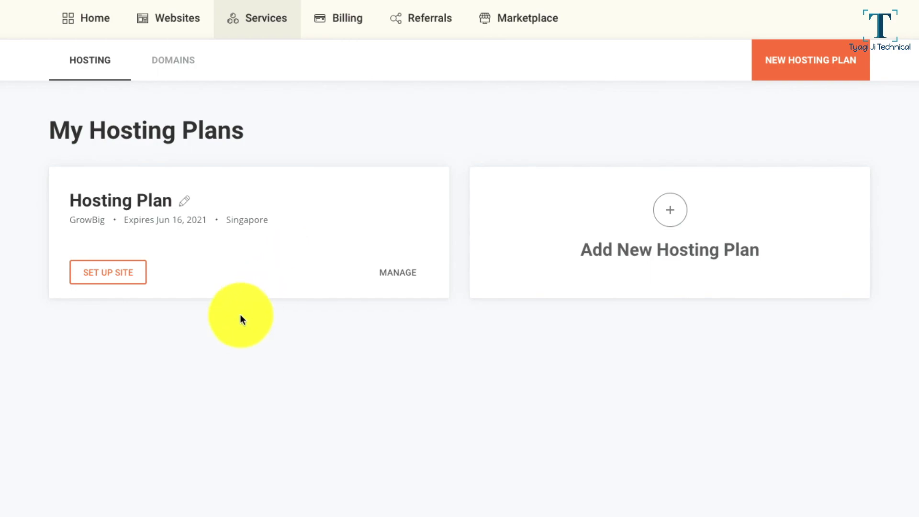
# Step: Switch to Gmail and read SiteGround's e-mail "Important Information About Your New Hosting Plan" through to its end
pyautogui.click(62, 11)
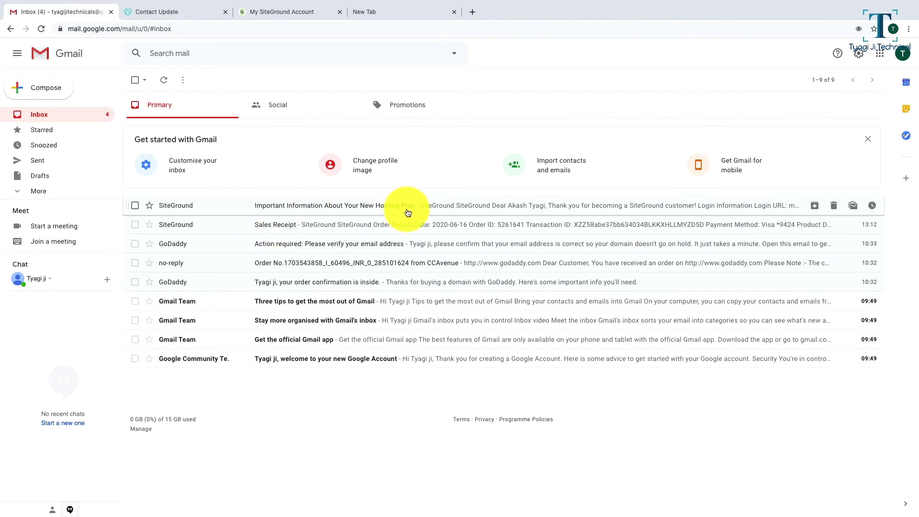
pyautogui.click(368, 209)
pyautogui.scroll(-10, 543, 245)
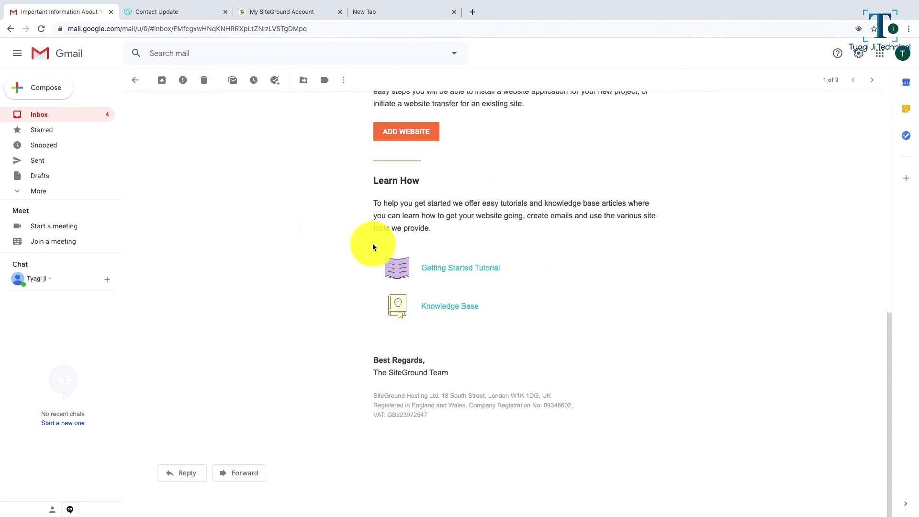
pyautogui.scroll(1, 421, 227)
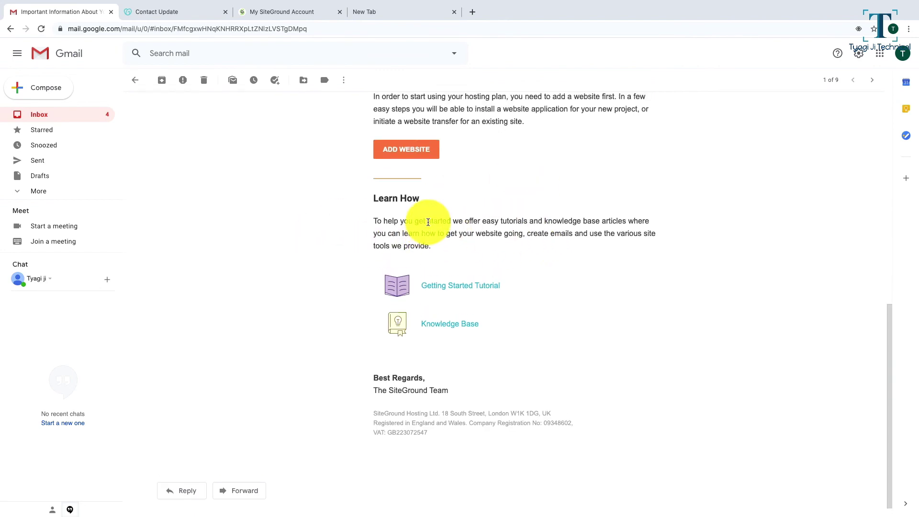